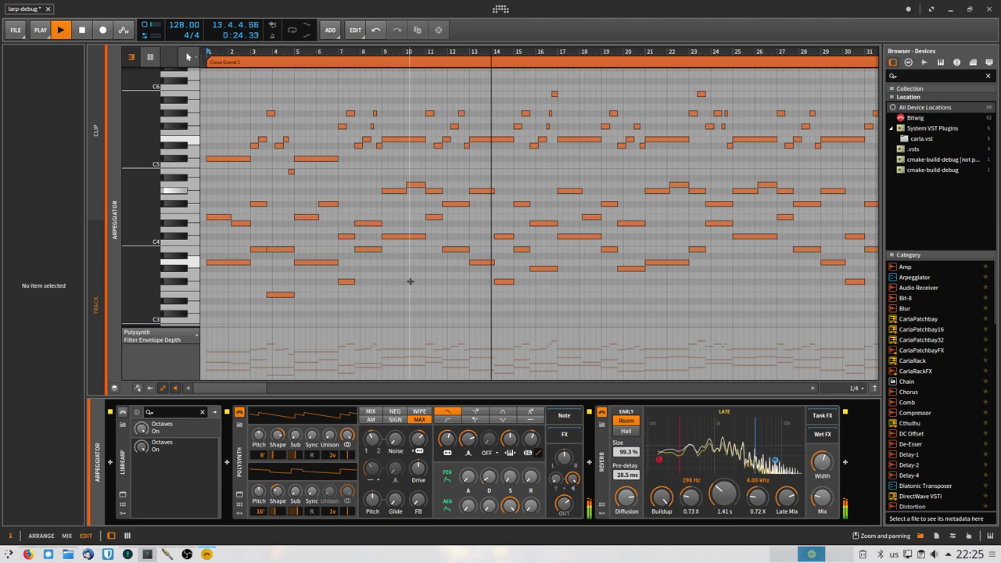
Step: Stop playback, then open the LibreArp pattern editor and draw three ascending sixteenth notes from the start of beat 1
{"action": "key", "text": "space"}
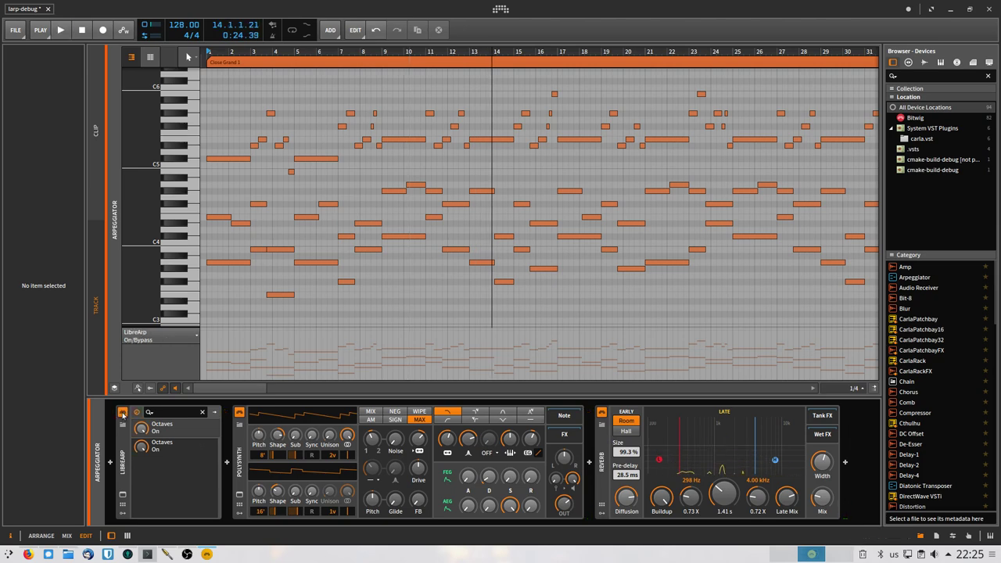
{"action": "left_click", "coordinate": [122, 495]}
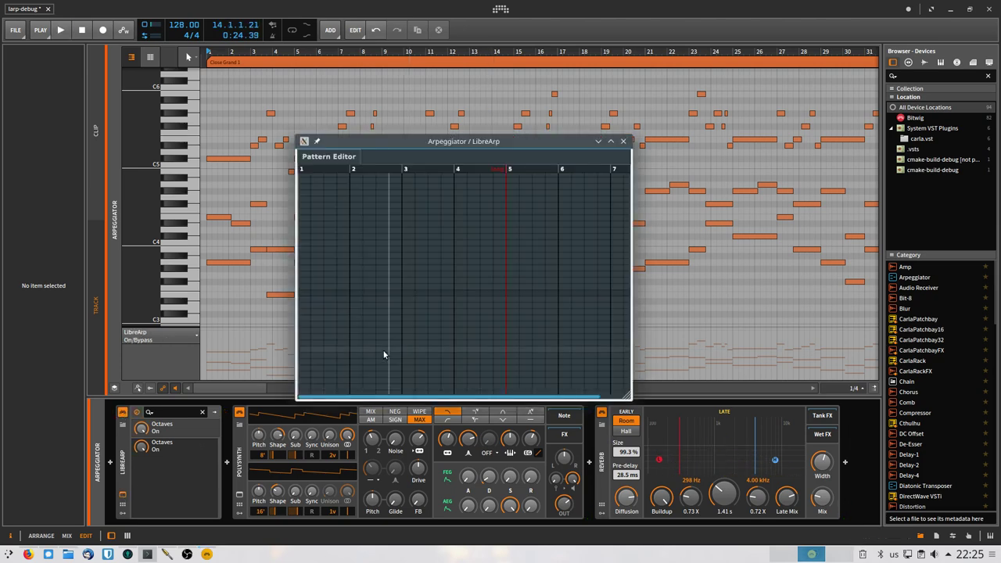
{"action": "left_click", "coordinate": [304, 294]}
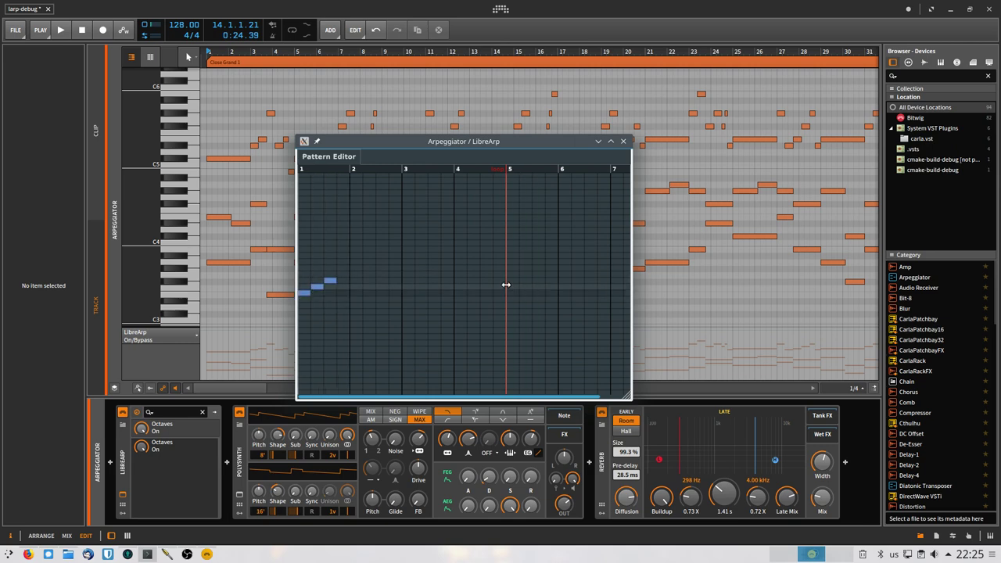
Step: Shorten the pattern loop to end right after the third note, and play the track to hear it
{"action": "left_click_drag", "start_coordinate": [506, 284], "coordinate": [360, 292]}
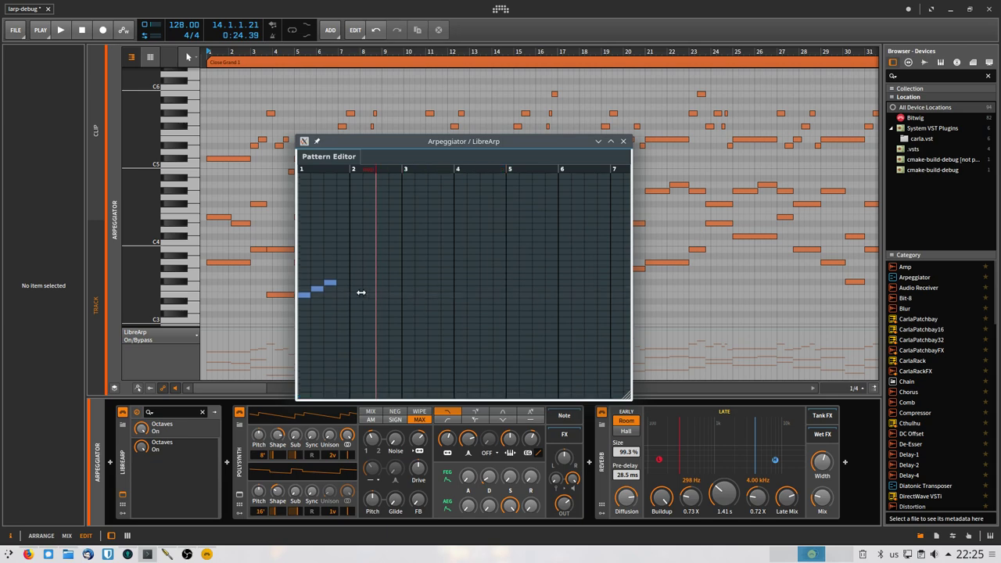
{"action": "left_click", "coordinate": [37, 267]}
{"action": "key", "text": "space"}
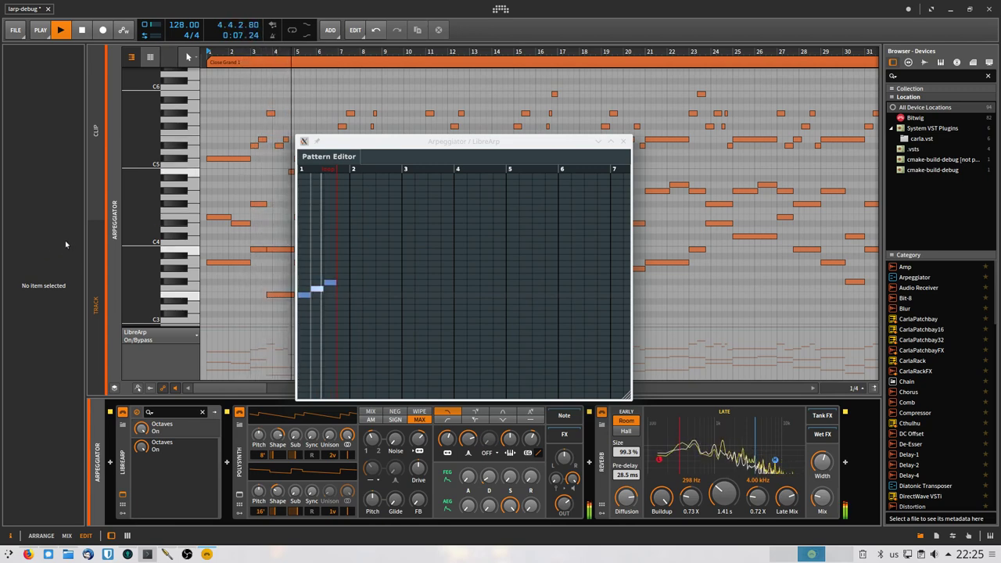
{"action": "key", "text": "space"}
Step: Rearrange the three sixteenth notes into a descending run from the start of the pattern, and play it back
{"action": "left_click", "coordinate": [304, 283]}
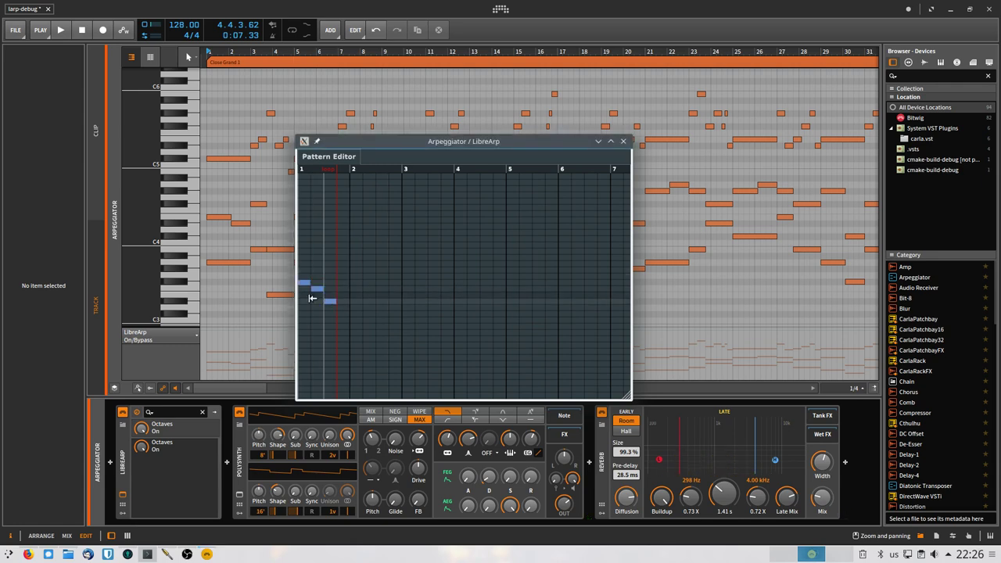
{"action": "left_click", "coordinate": [52, 266]}
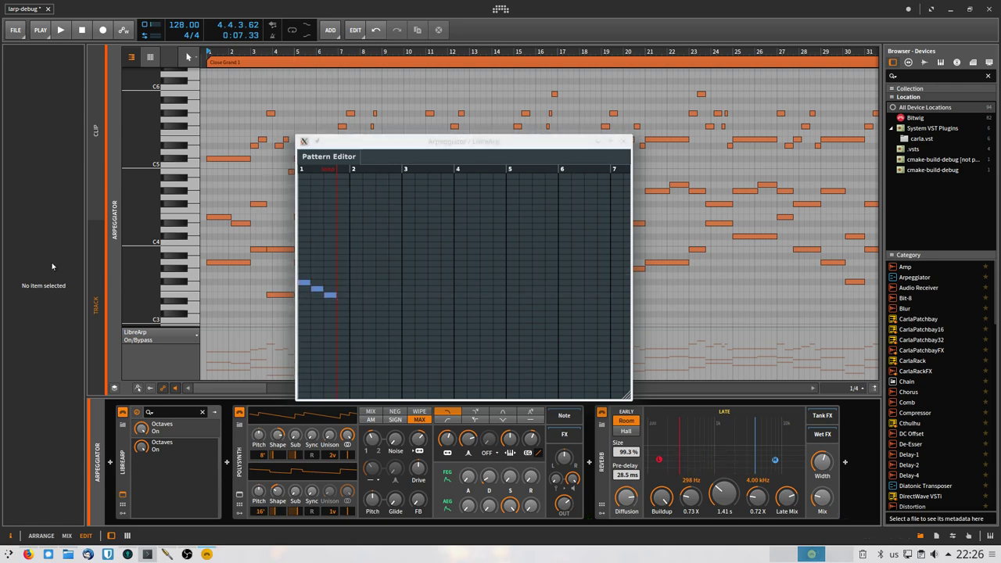
{"action": "key", "text": "space"}
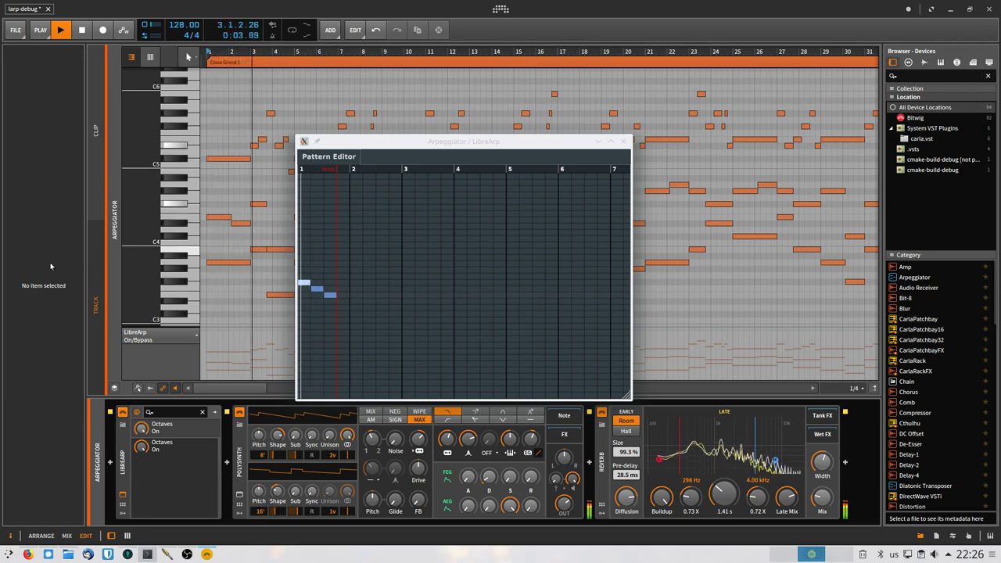
{"action": "key", "text": "space"}
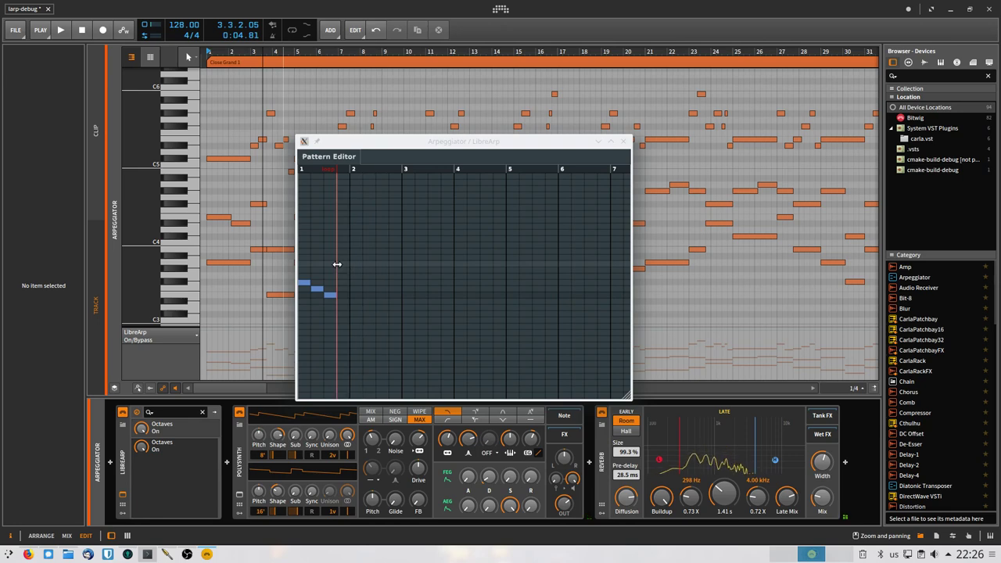
Step: Extend the loop to beat 3 with three more sixteenths, at beat 1's fourth and beat 2's second and third positions, and play it back
{"action": "left_click_drag", "start_coordinate": [337, 264], "coordinate": [389, 264]}
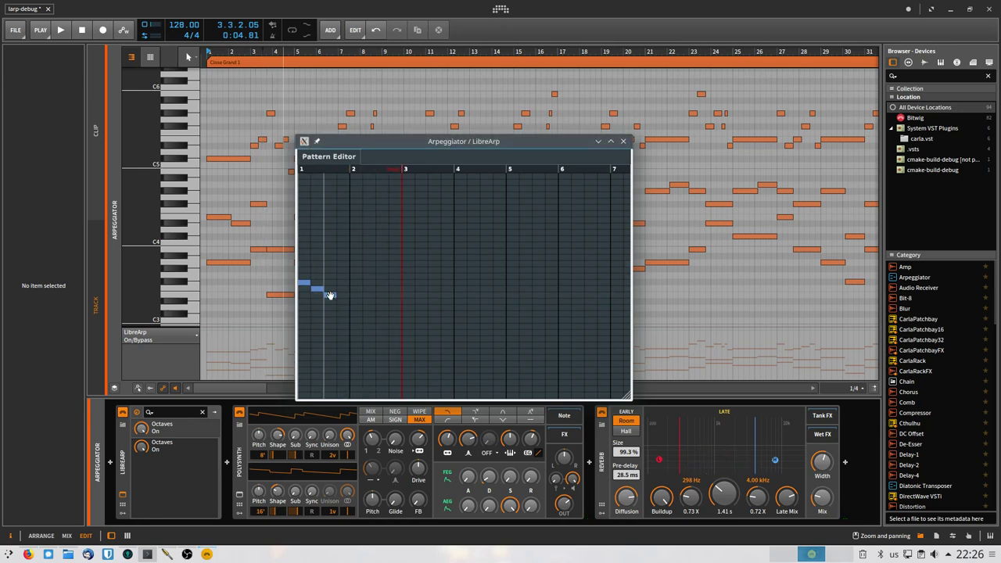
{"action": "left_click", "coordinate": [343, 283]}
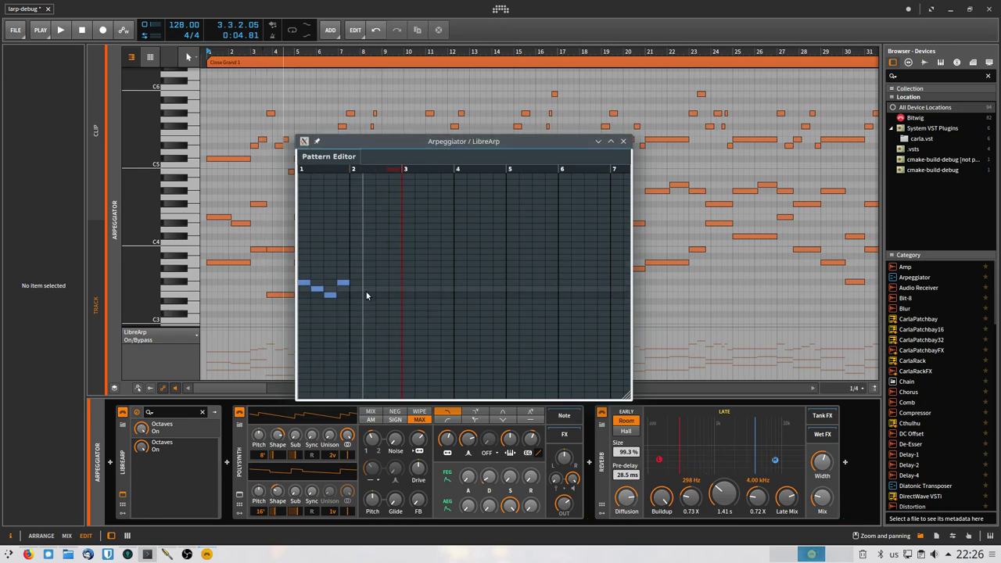
{"action": "left_click", "coordinate": [371, 294]}
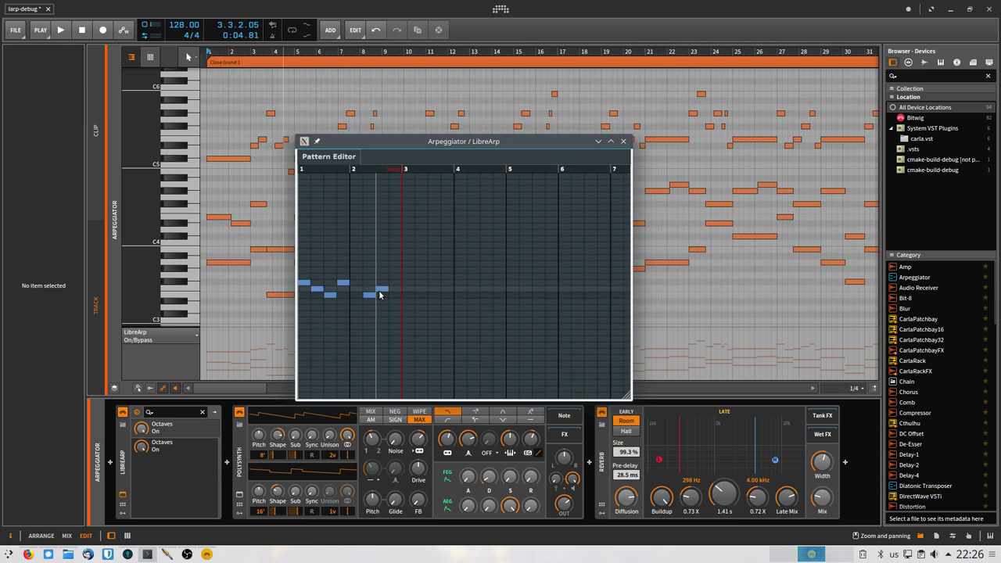
{"action": "left_click", "coordinate": [49, 320]}
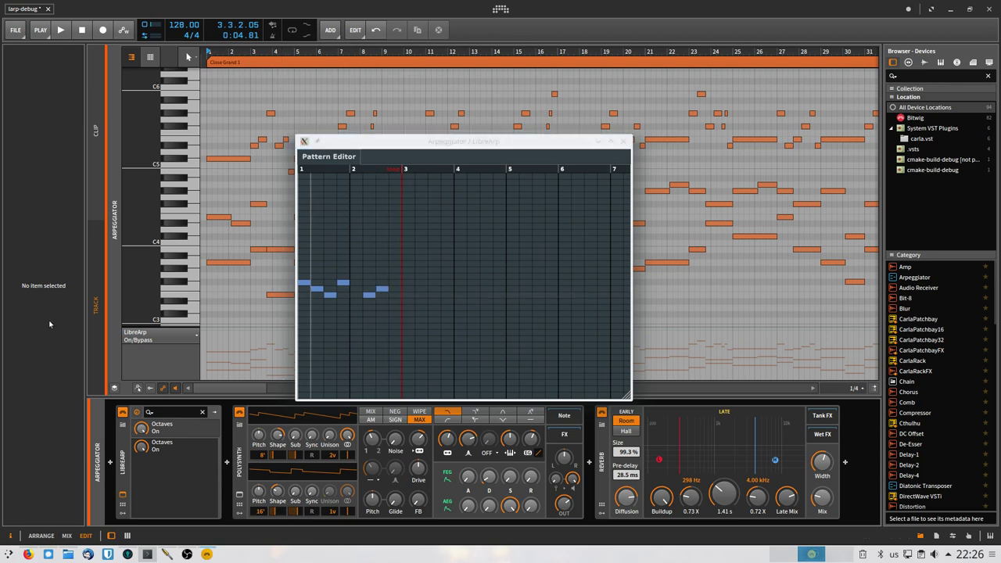
{"action": "key", "text": "space"}
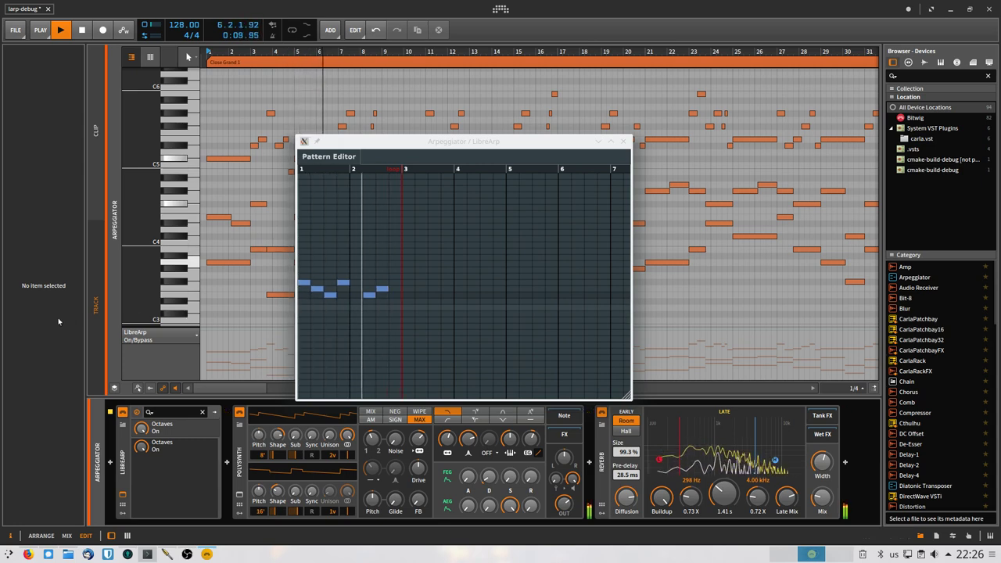
{"action": "key", "text": "space"}
Step: Stack a second note one row below each of the first four notes, and play the pattern
{"action": "left_click", "coordinate": [303, 290]}
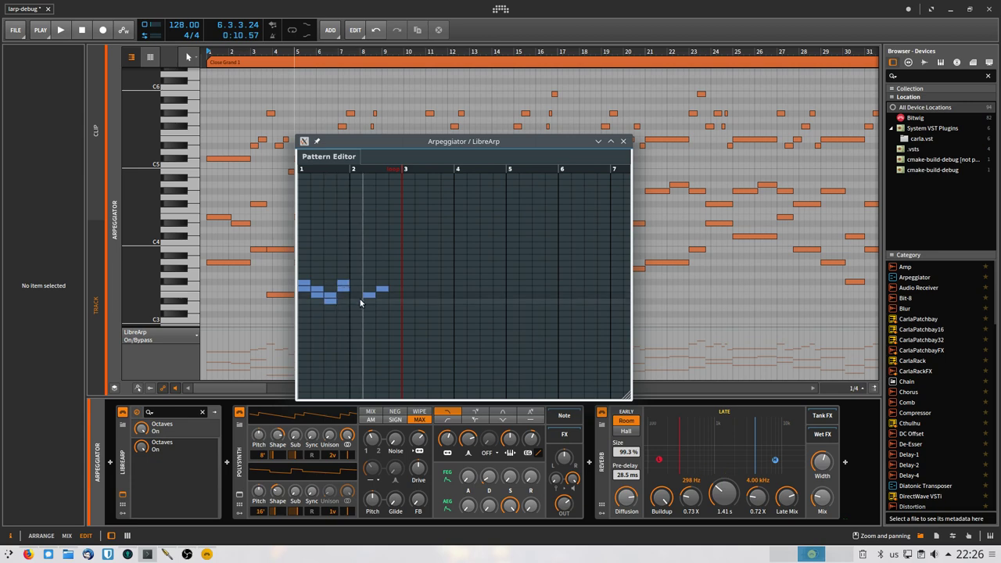
{"action": "left_click", "coordinate": [44, 275]}
{"action": "key", "text": "space"}
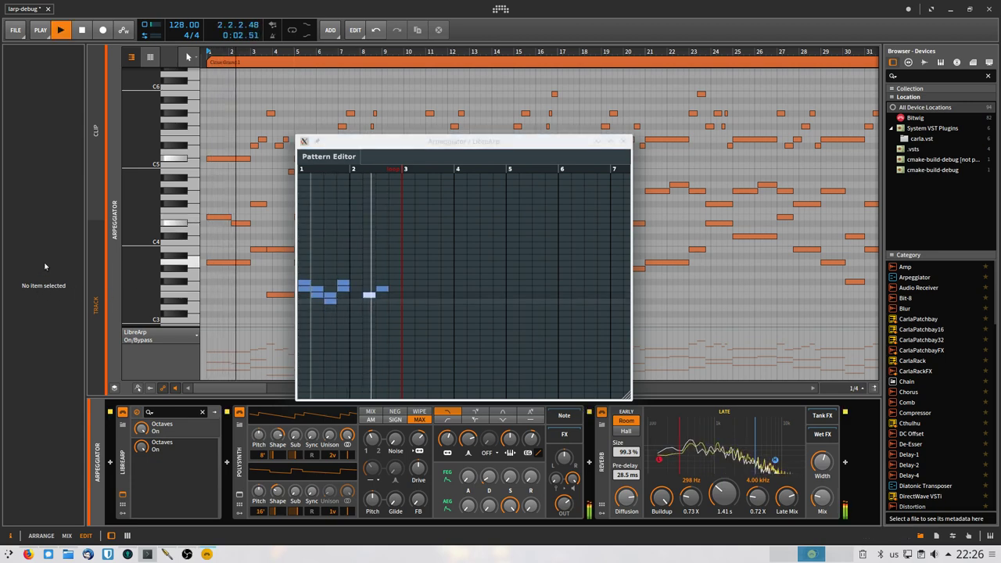
Step: Add a two-note chord, two rows apart, on the last sixteenth of beat 2, and play the pattern
{"action": "left_click", "coordinate": [395, 282]}
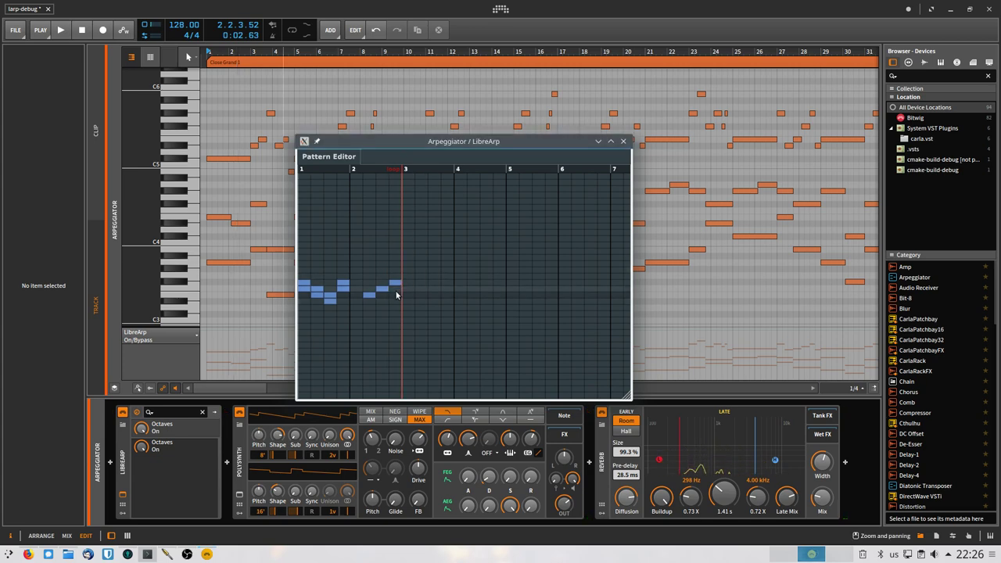
{"action": "left_click", "coordinate": [75, 276]}
{"action": "key", "text": "space"}
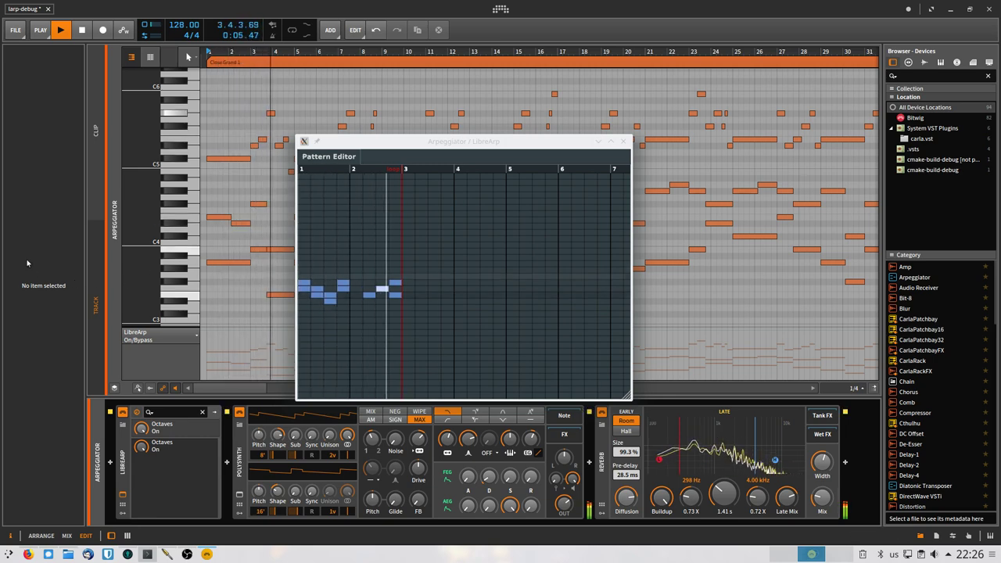
{"action": "key", "text": "space"}
Step: Extend the loop to beat 4 and replace the notes with a one-beat note followed by four eighth notes moving high, middle, low, middle
{"action": "left_click_drag", "start_coordinate": [404, 258], "coordinate": [451, 258]}
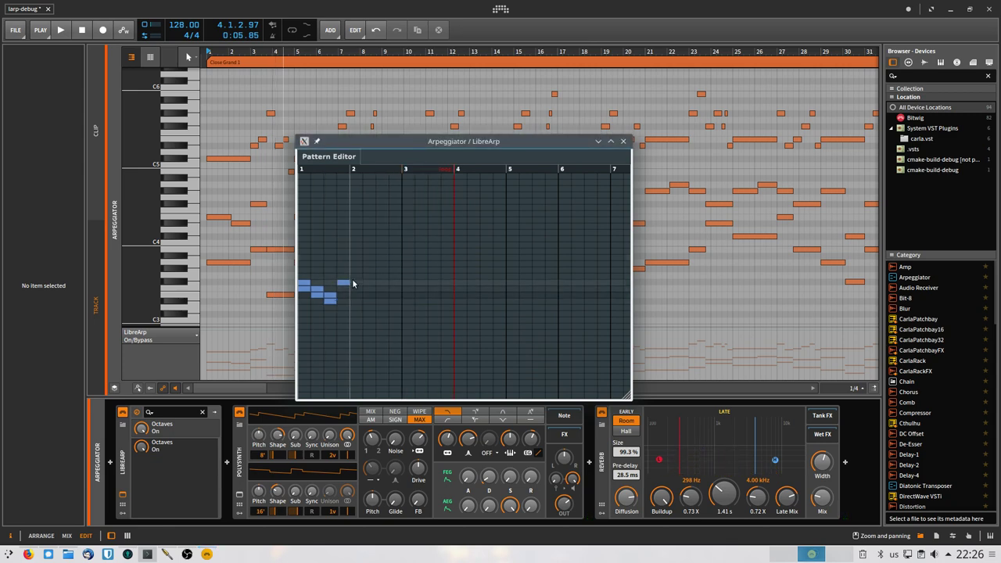
{"action": "left_click_drag", "start_coordinate": [302, 294], "coordinate": [366, 294]}
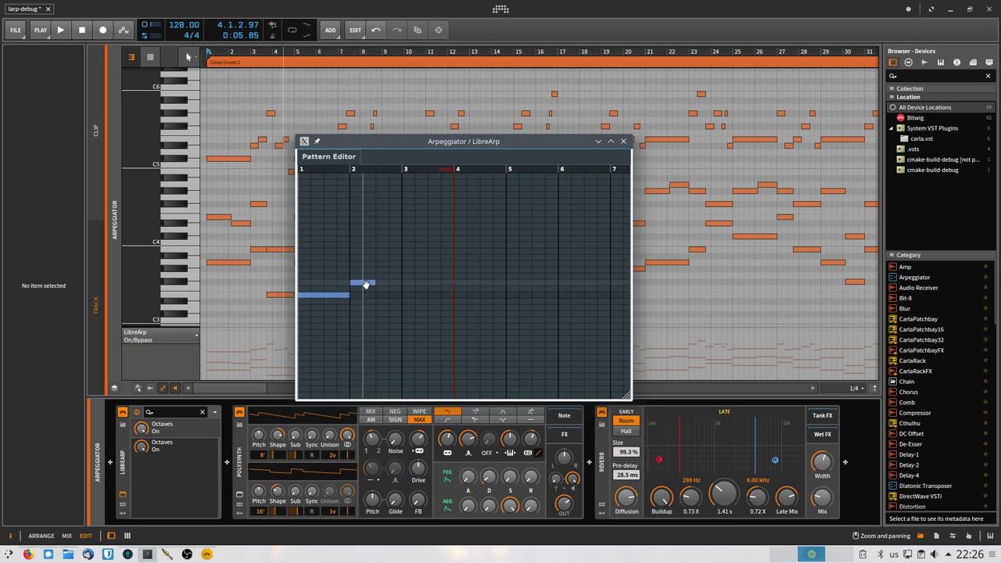
{"action": "left_click", "coordinate": [404, 294]}
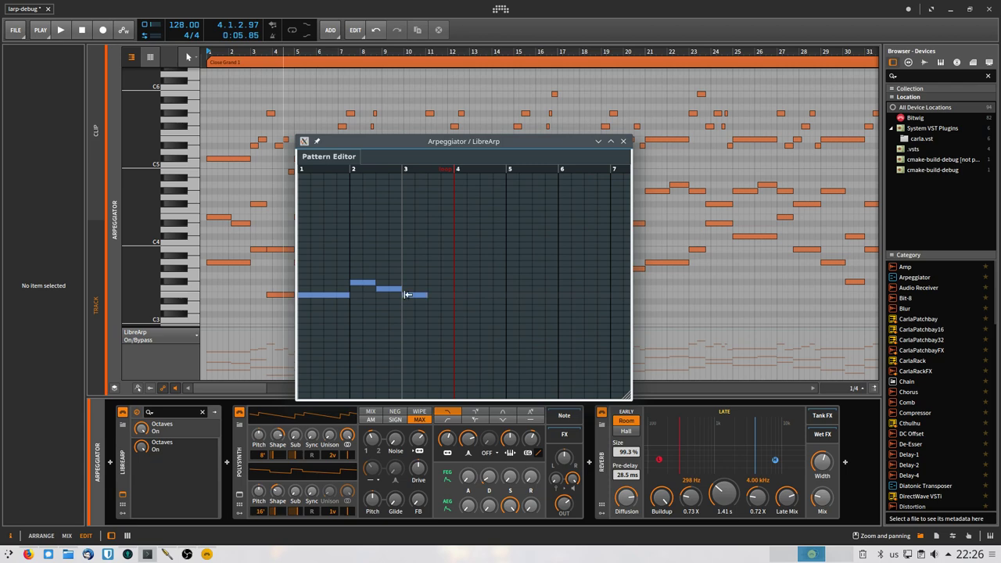
{"action": "left_click", "coordinate": [429, 287]}
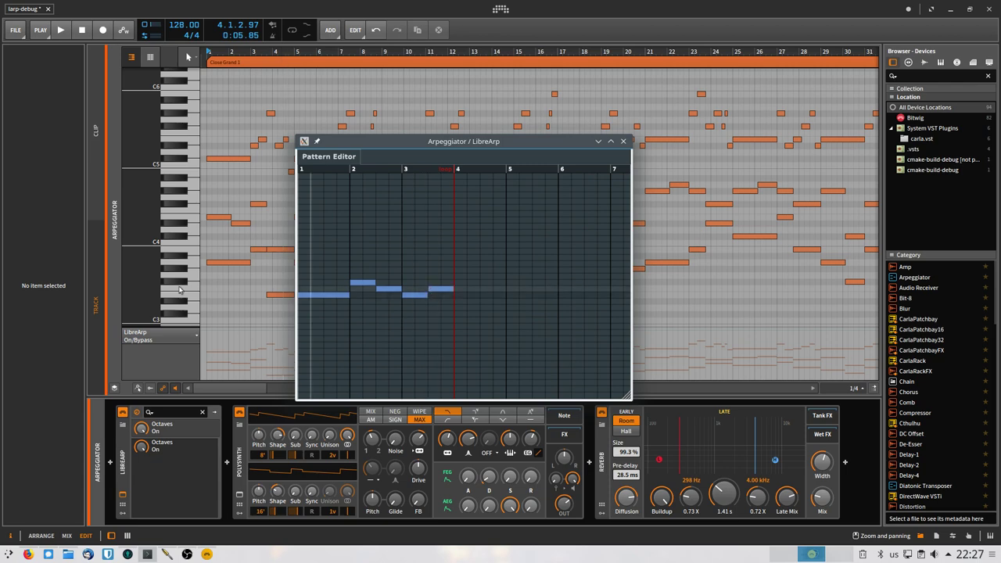
Step: Play the track with the one-beat and eighth-note pattern, then stop playback
{"action": "left_click", "coordinate": [33, 266]}
{"action": "key", "text": "space"}
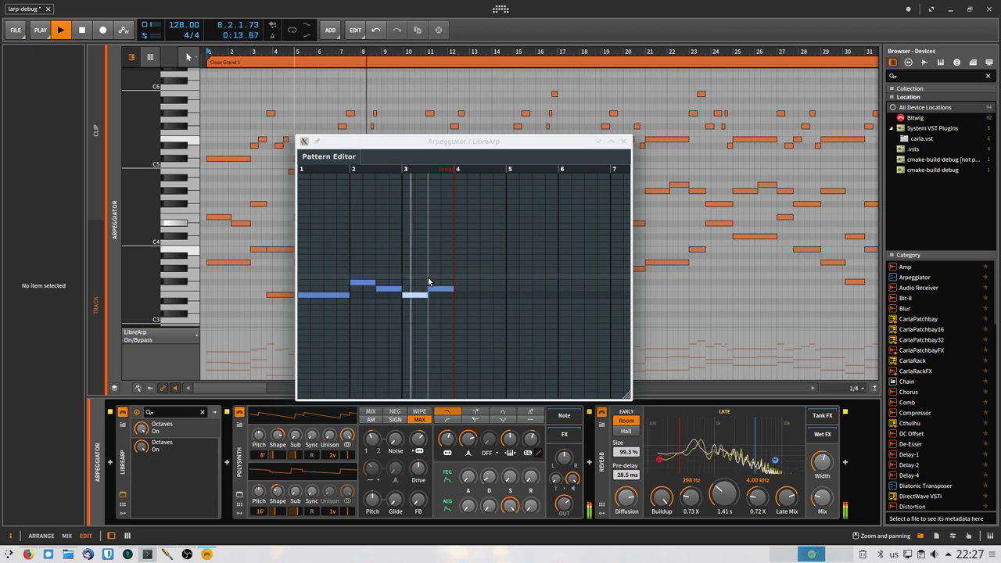
{"action": "key", "text": "space"}
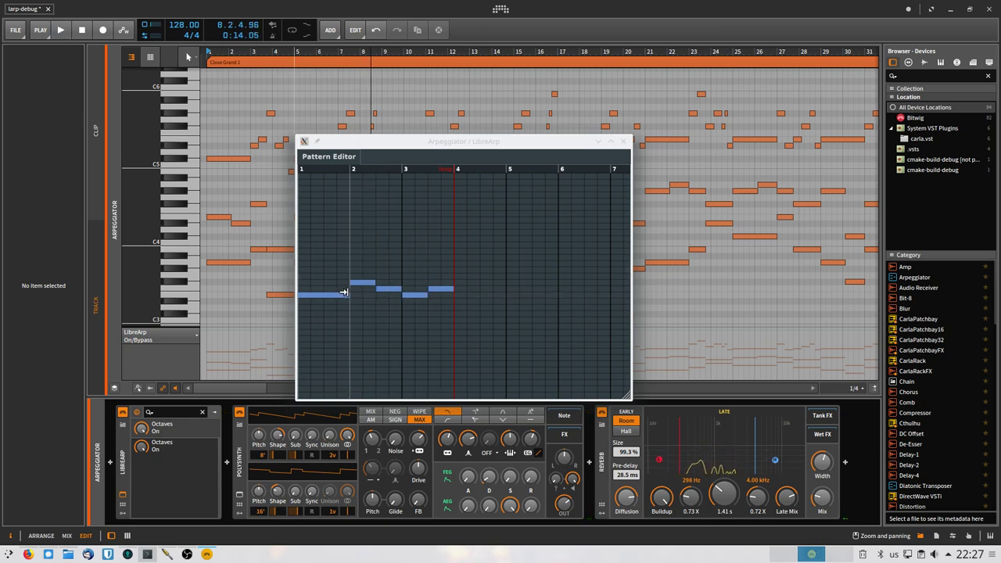
Step: Rework the pattern into six sixteenth notes half a beat apart, rising and falling over three rows, and play it back
{"action": "left_click_drag", "start_coordinate": [344, 292], "coordinate": [440, 290]}
{"action": "left_click", "coordinate": [329, 288]}
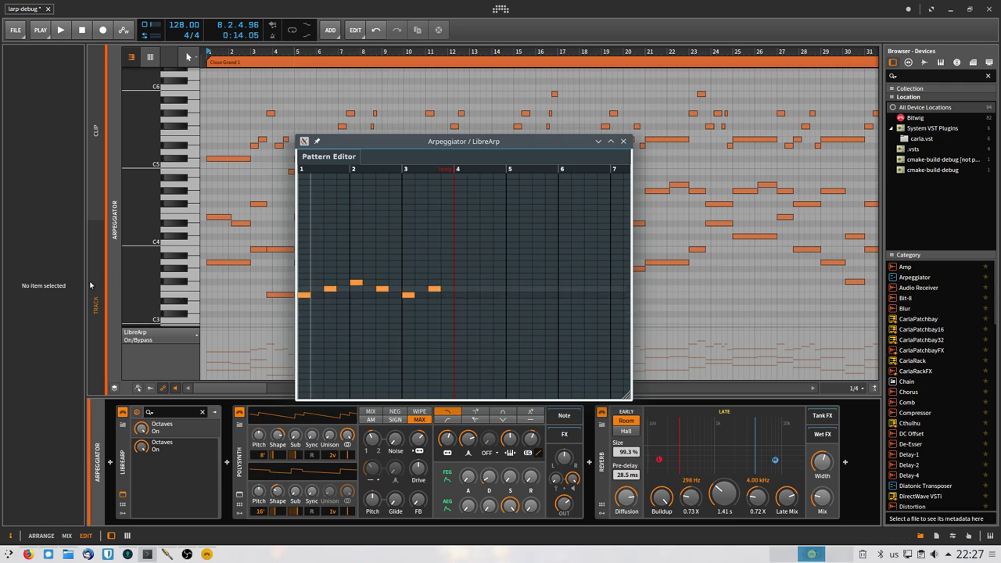
{"action": "left_click", "coordinate": [29, 260]}
{"action": "key", "text": "space"}
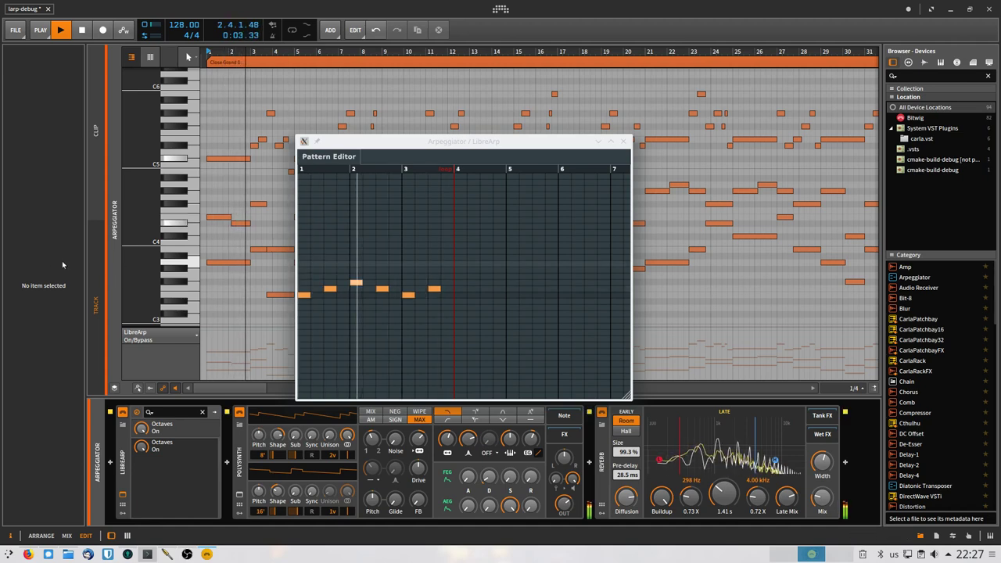
{"action": "left_click", "coordinate": [391, 260]}
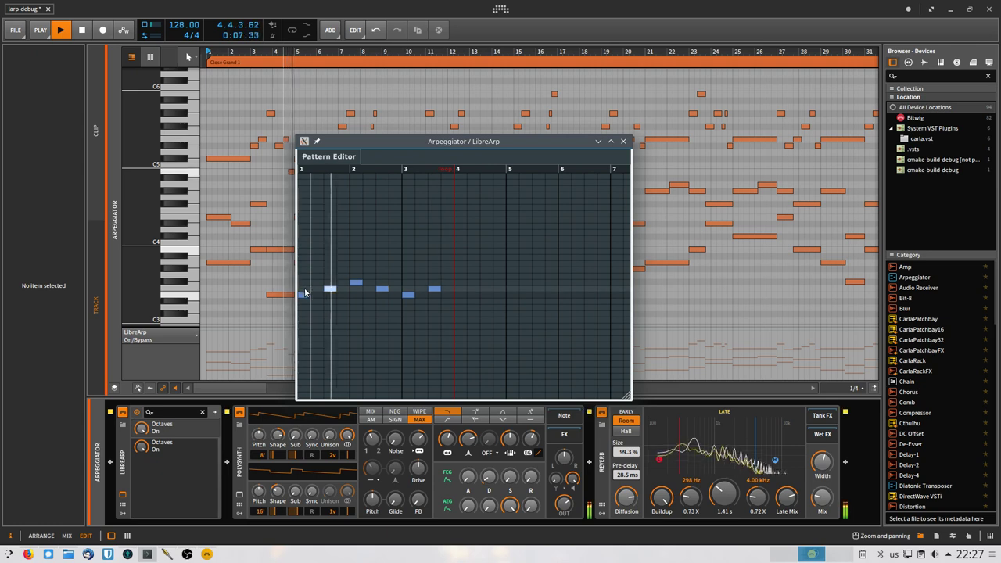
{"action": "left_click", "coordinate": [41, 266]}
{"action": "key", "text": "space"}
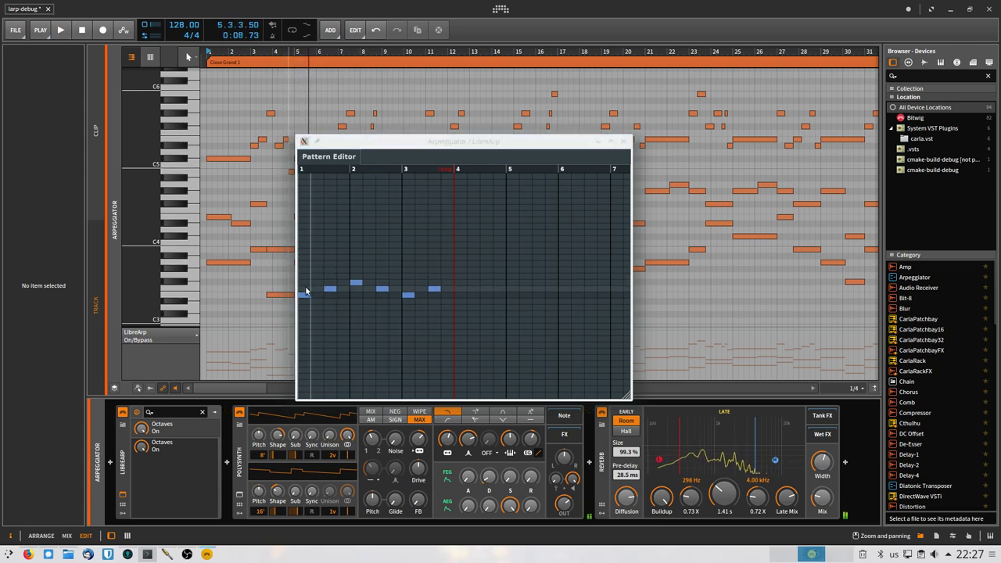
Step: Stack a higher note on beats 1, 2 and 3, and extend the loop to beat 5 with notes at beats 4 and 4.5
{"action": "left_click", "coordinate": [305, 290]}
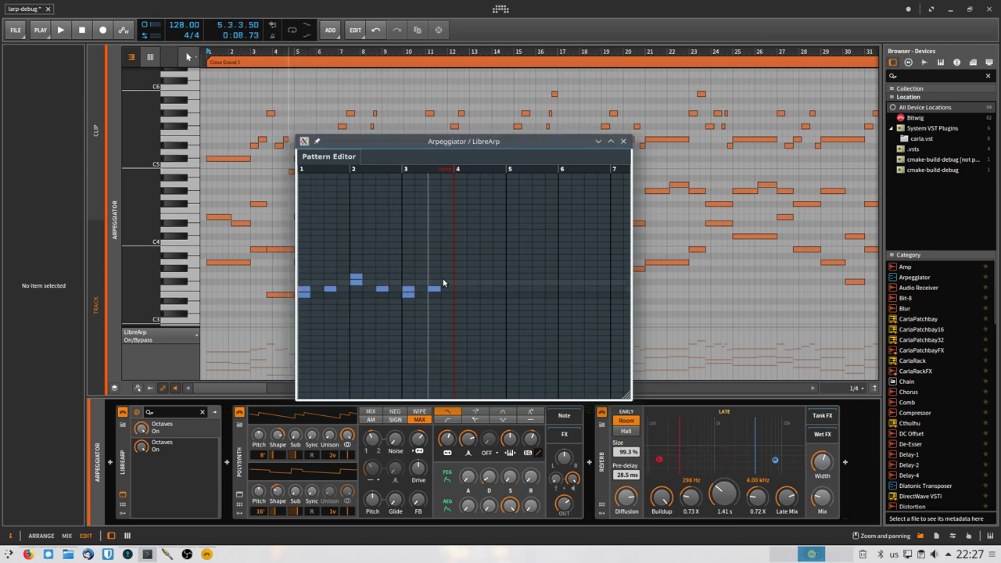
{"action": "left_click_drag", "start_coordinate": [454, 279], "coordinate": [509, 278]}
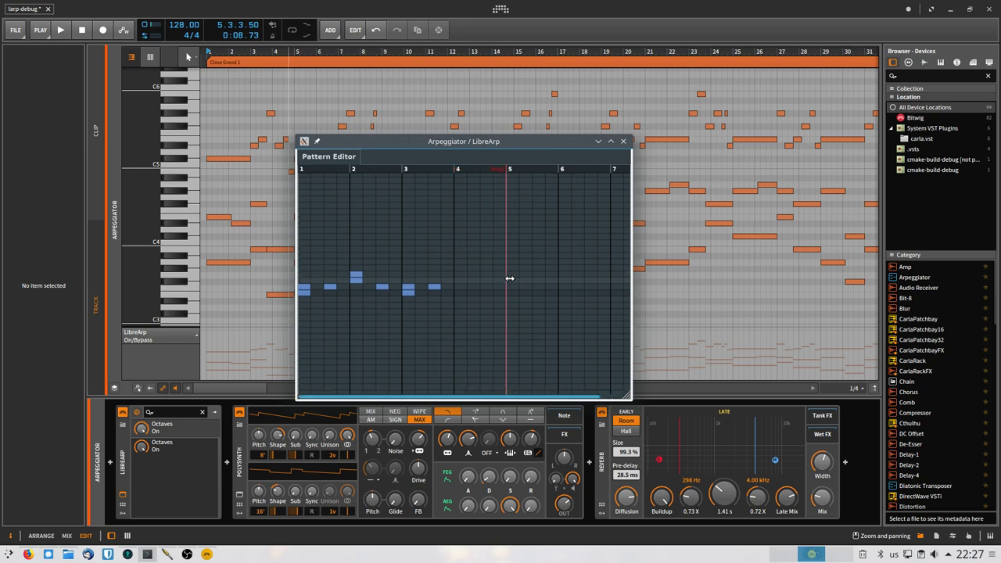
{"action": "left_click", "coordinate": [462, 281]}
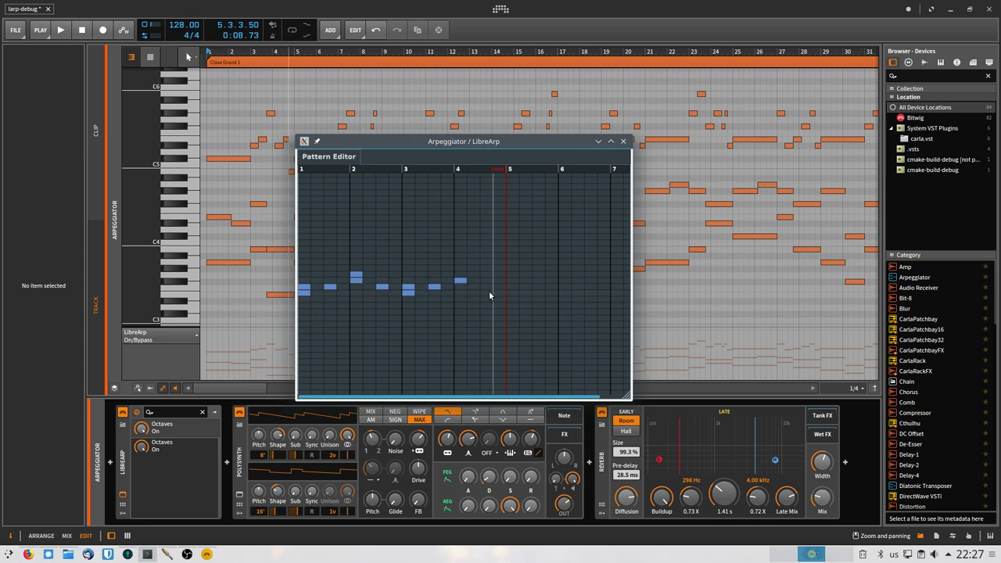
{"action": "left_click", "coordinate": [488, 292]}
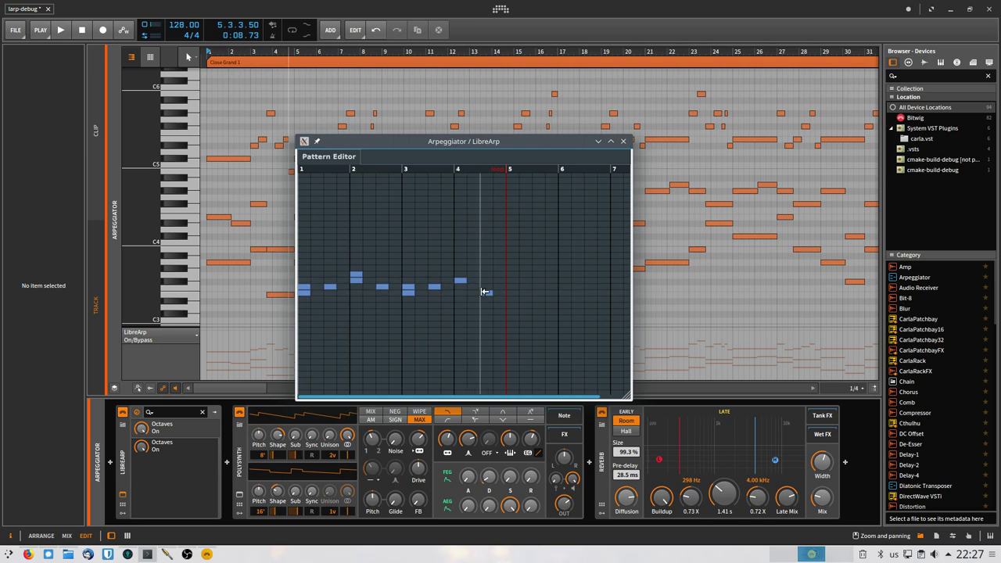
Step: Play the track with the extended four-beat pattern, then stop playback
{"action": "left_click", "coordinate": [41, 282]}
{"action": "key", "text": "space"}
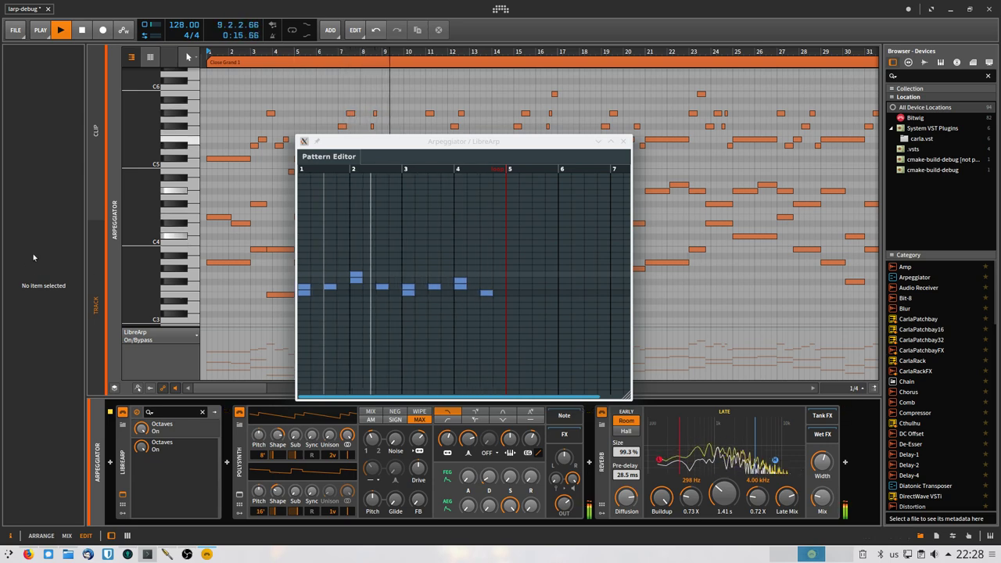
{"action": "key", "text": "space"}
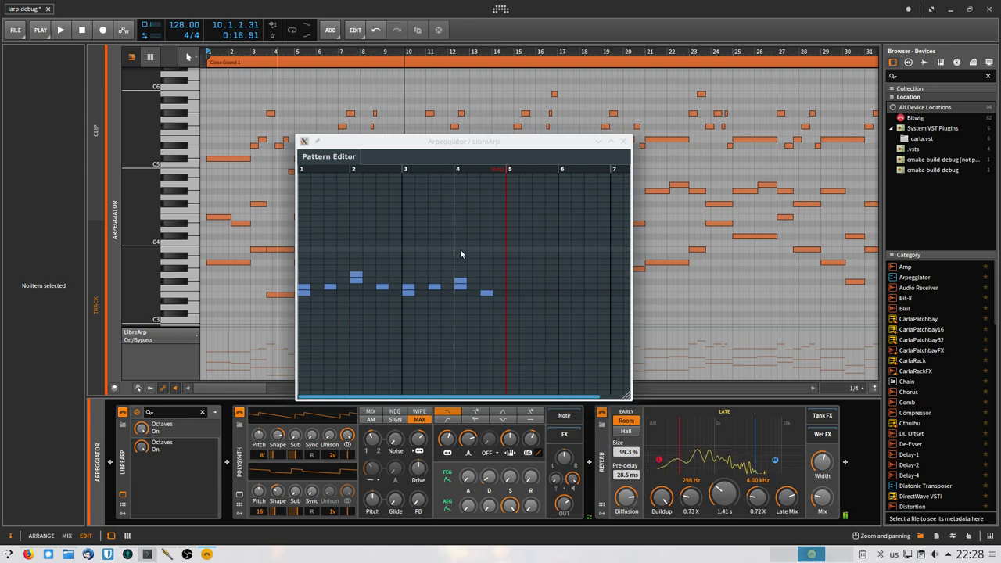
Step: Select all the notes in the pattern and move them up two rows
{"action": "left_click_drag", "start_coordinate": [490, 250], "coordinate": [304, 275]}
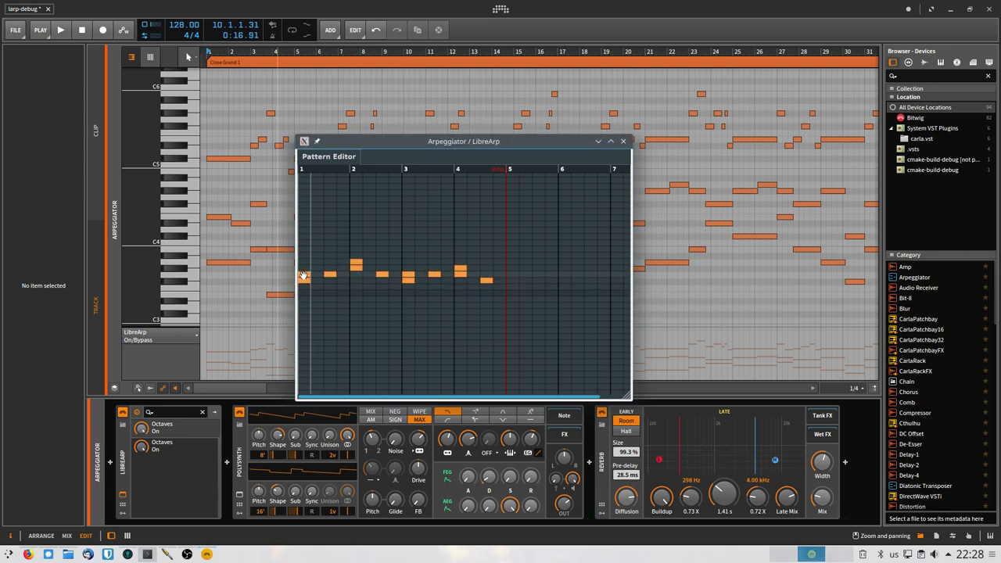
Step: Play the track with the pattern raised two rows, then stop playback
{"action": "left_click", "coordinate": [44, 258]}
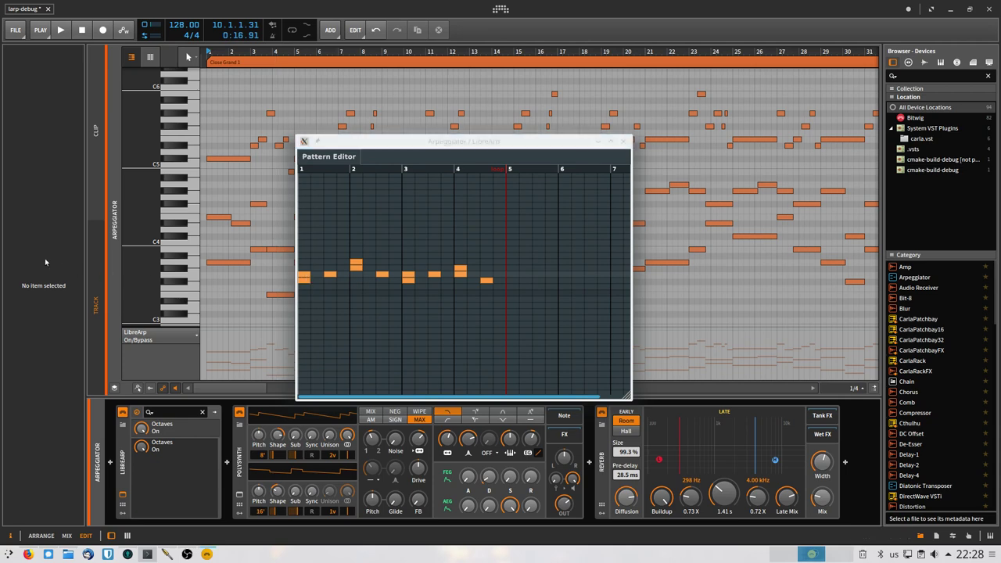
{"action": "key", "text": "space"}
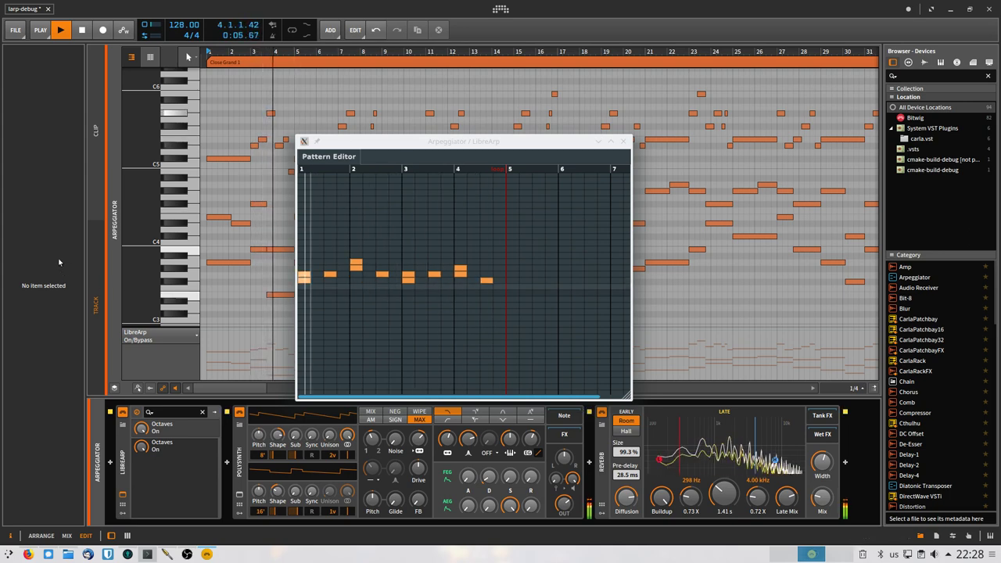
{"action": "key", "text": "space"}
Step: Move all the pattern notes back down two rows and lengthen each one to half a beat
{"action": "left_click", "coordinate": [415, 286]}
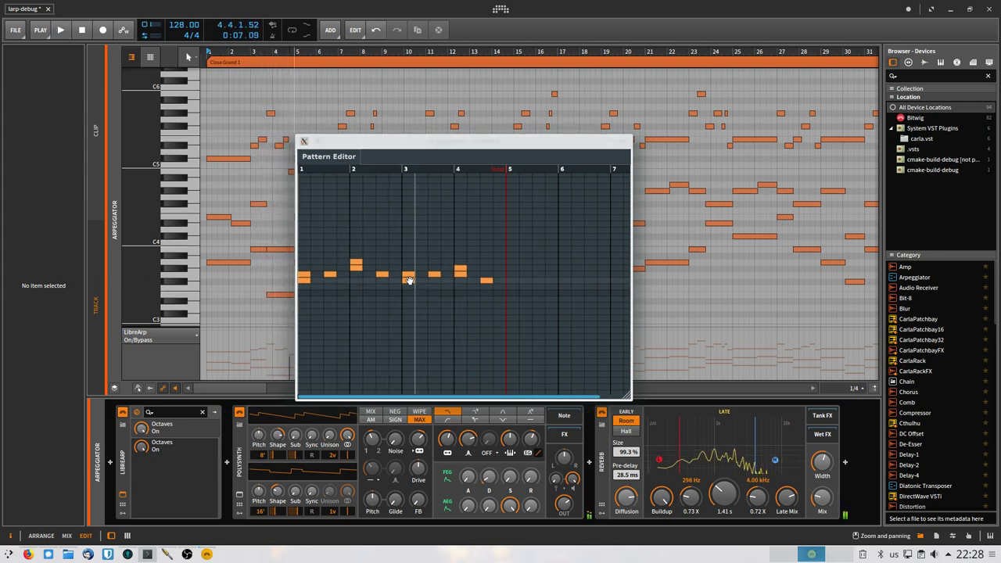
{"action": "scroll", "coordinate": [410, 289], "scroll_direction": "up", "scroll_amount": 2}
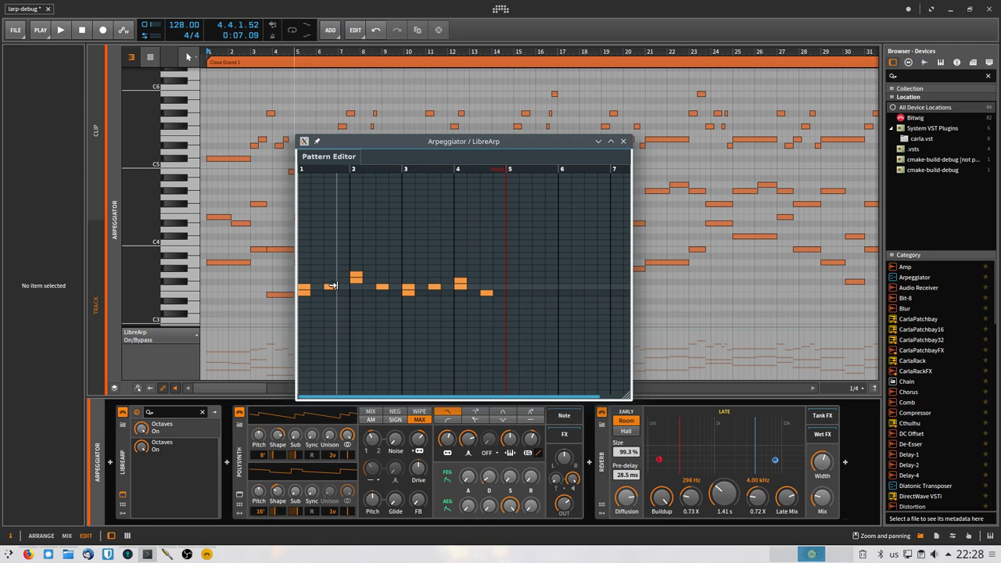
{"action": "left_click_drag", "start_coordinate": [332, 286], "coordinate": [350, 286]}
Step: Play the track with the lengthened half-beat notes from the beginning, then stop playback
{"action": "left_click", "coordinate": [48, 259]}
{"action": "key", "text": "space"}
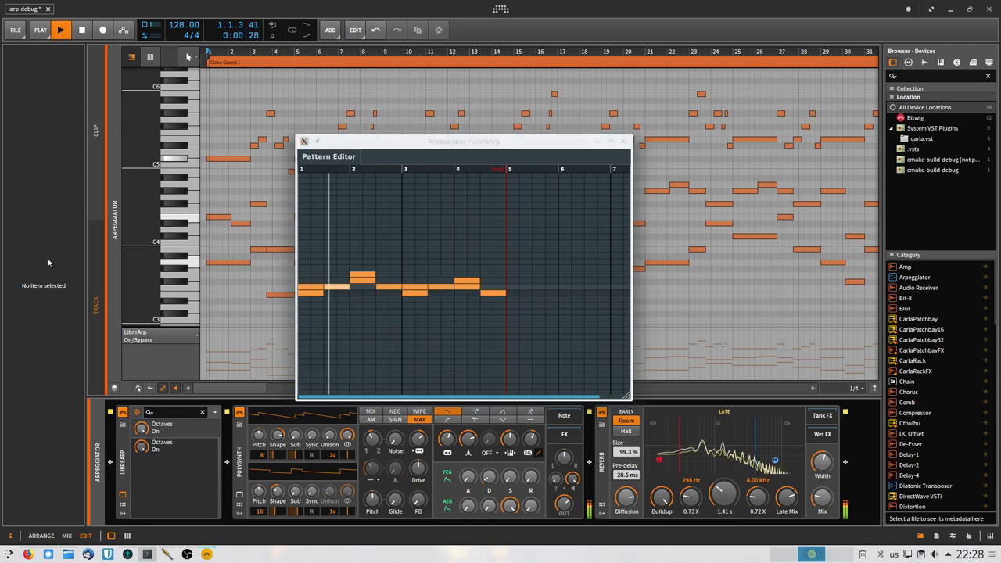
{"action": "left_click", "coordinate": [440, 253]}
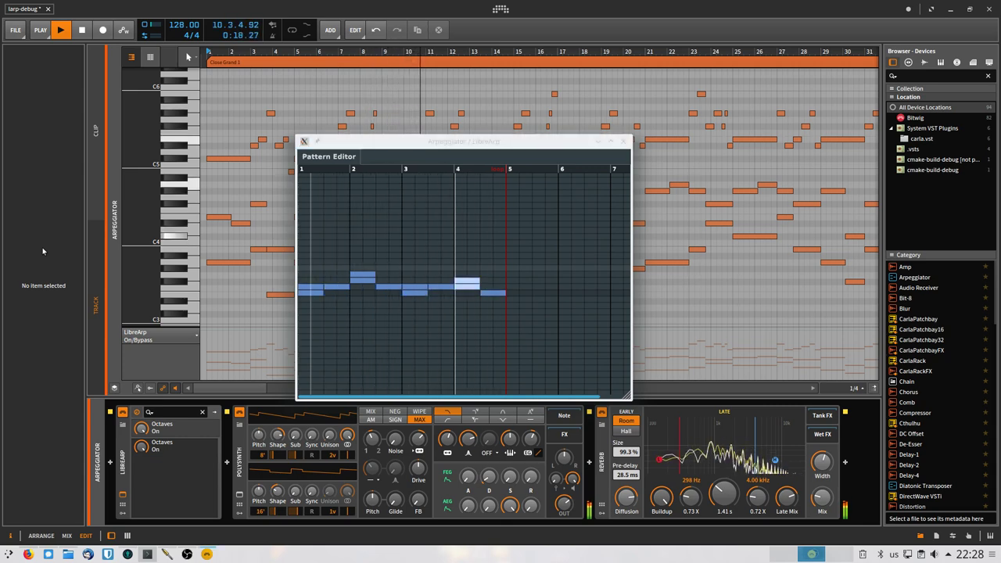
{"action": "key", "text": "space"}
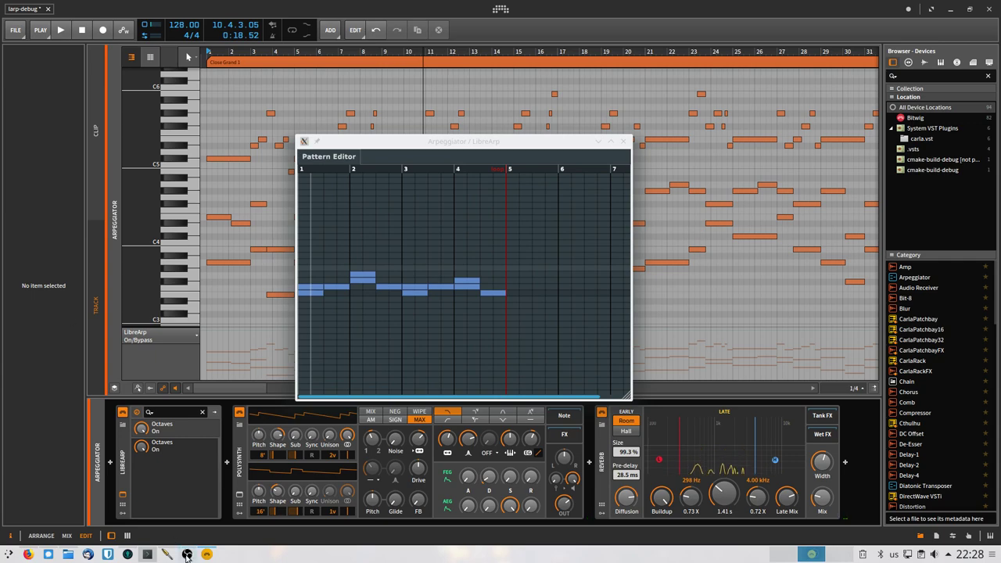